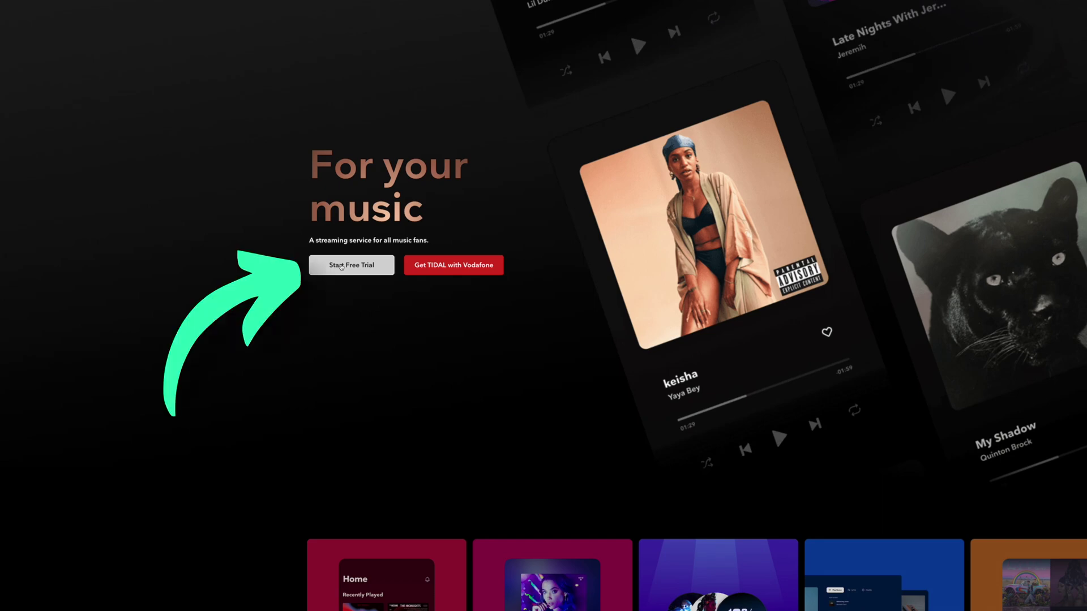
Start the TIDAL free-trial sign-up from the TIDAL.com homepage.
click(341, 266)
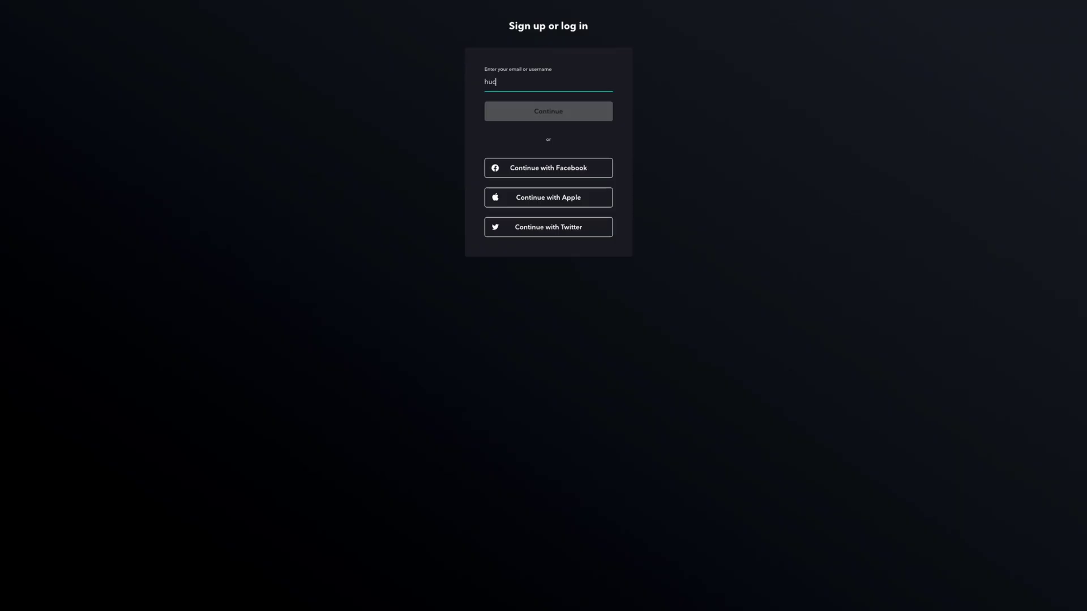
Enter the e-mail address for the new TIDAL account and continue to account creation.
click(525, 109)
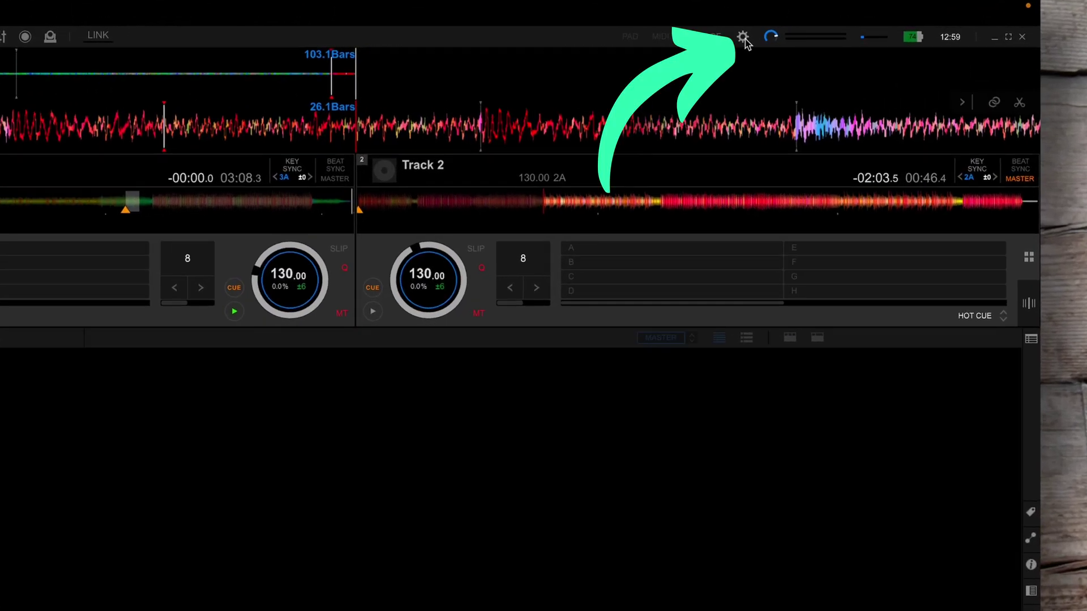
Tick TIDAL in Preferences > View tree view, then start logging rekordbox into TIDAL.
click(801, 37)
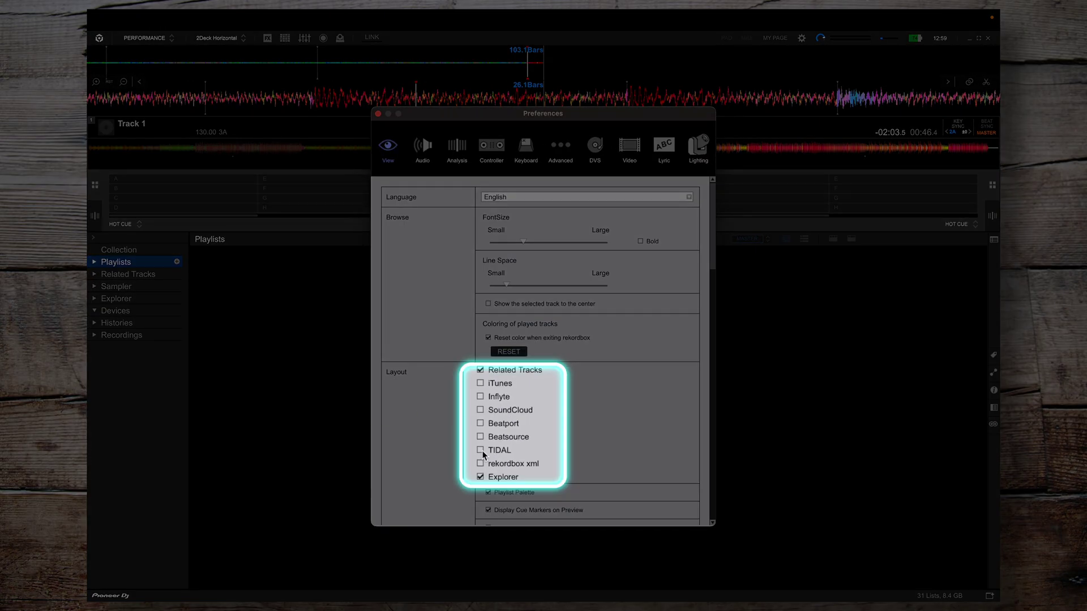
click(488, 445)
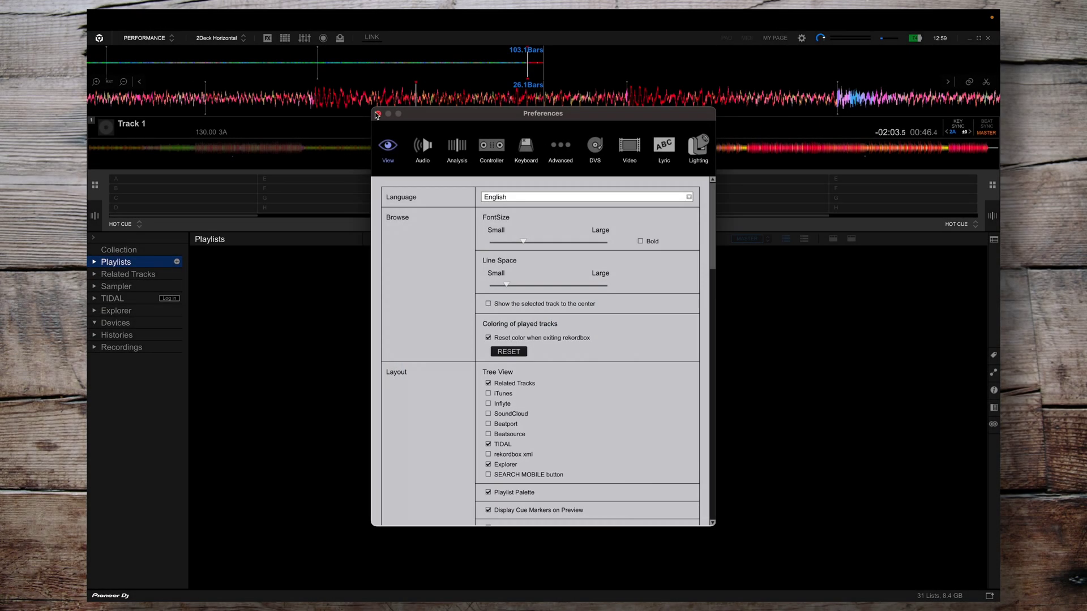
click(377, 114)
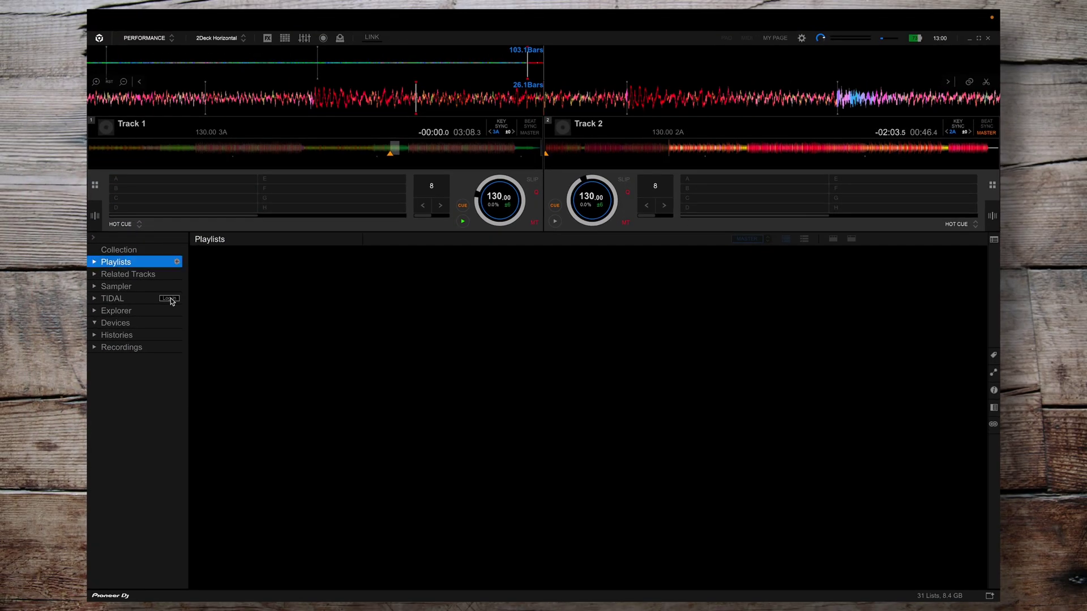
click(169, 298)
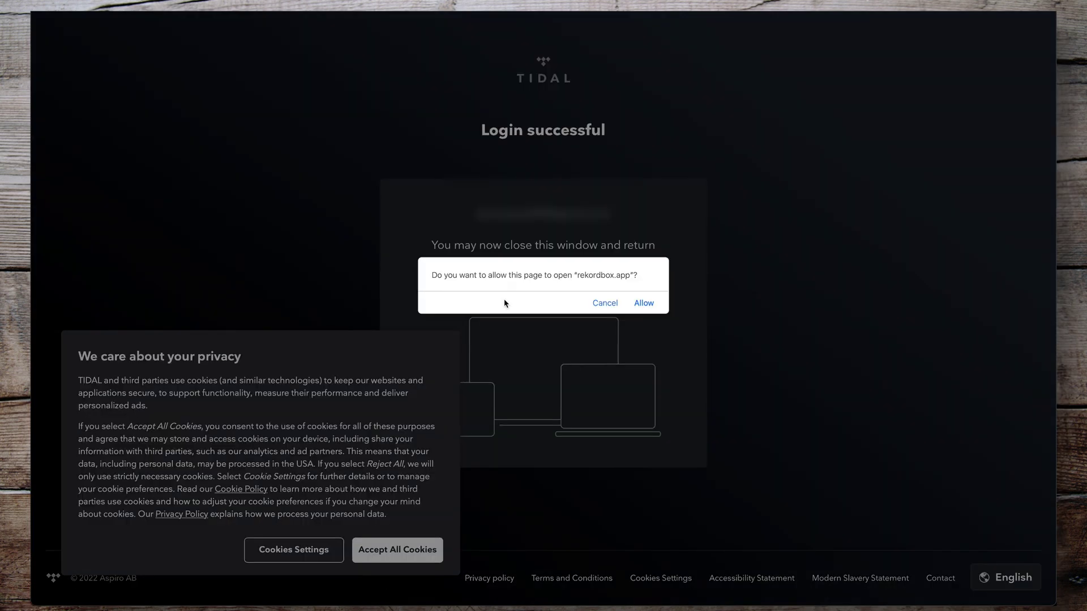
Allow the TIDAL login page to open rekordbox.app, completing the login.
click(645, 304)
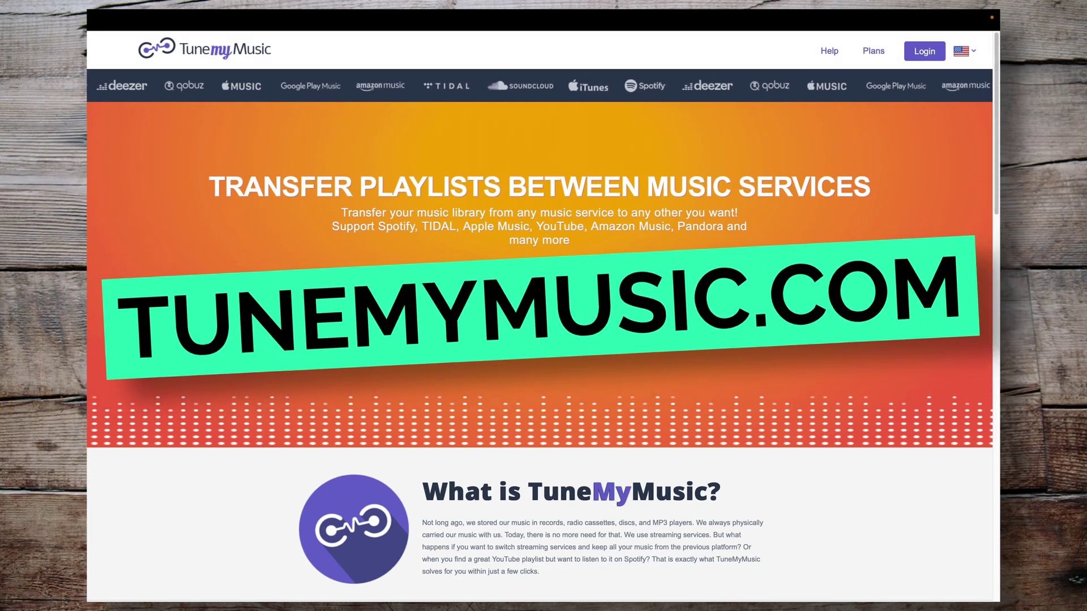
Choose Spotify as the source, sign in with the account credentials, and load its playlists.
click(524, 294)
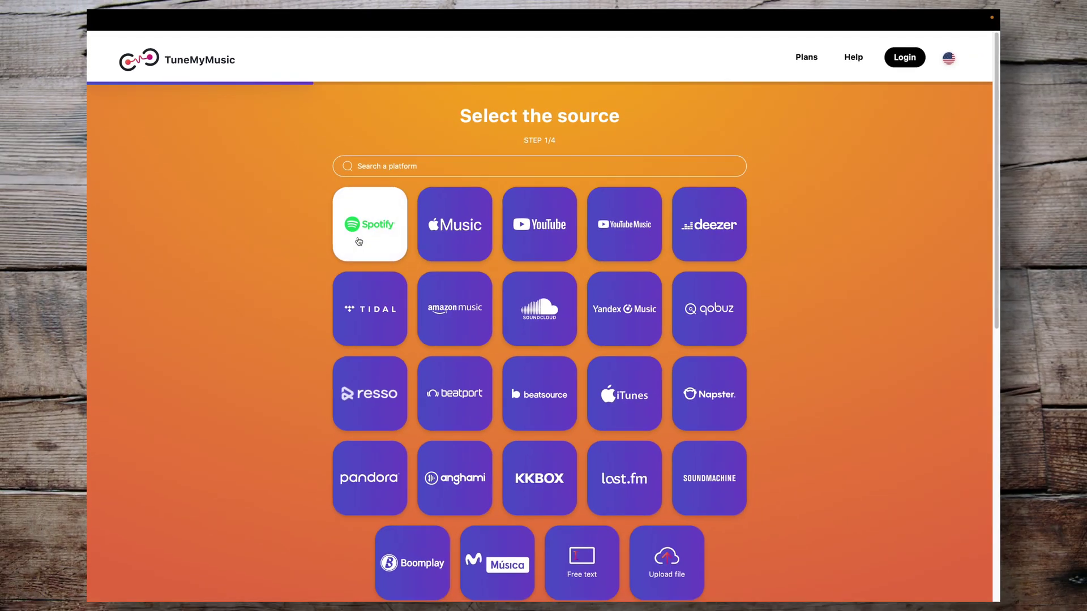
click(281, 275)
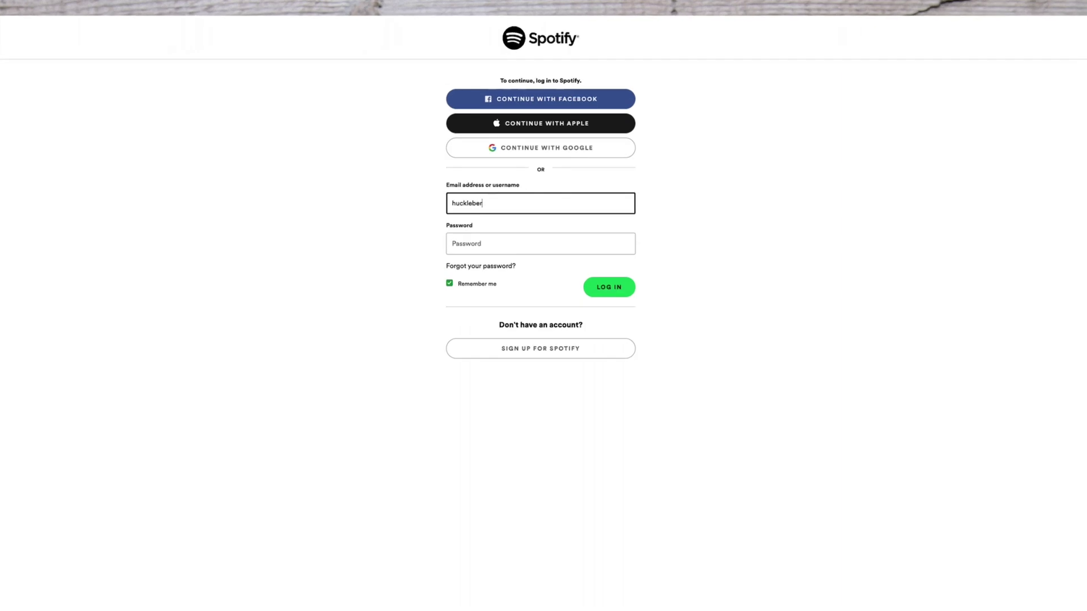
key(Tab)
text(********)
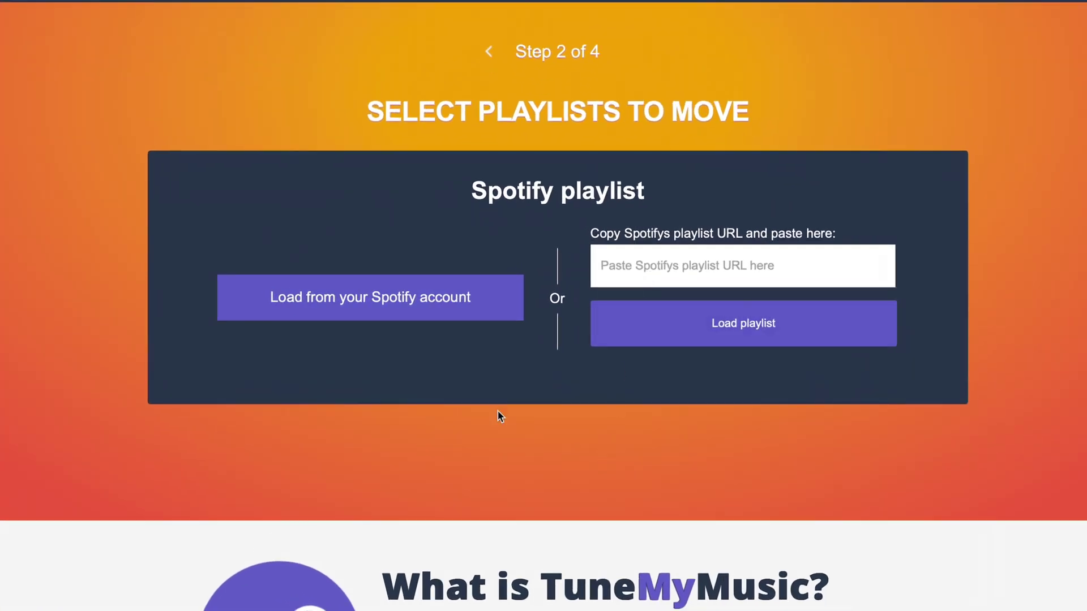
click(456, 319)
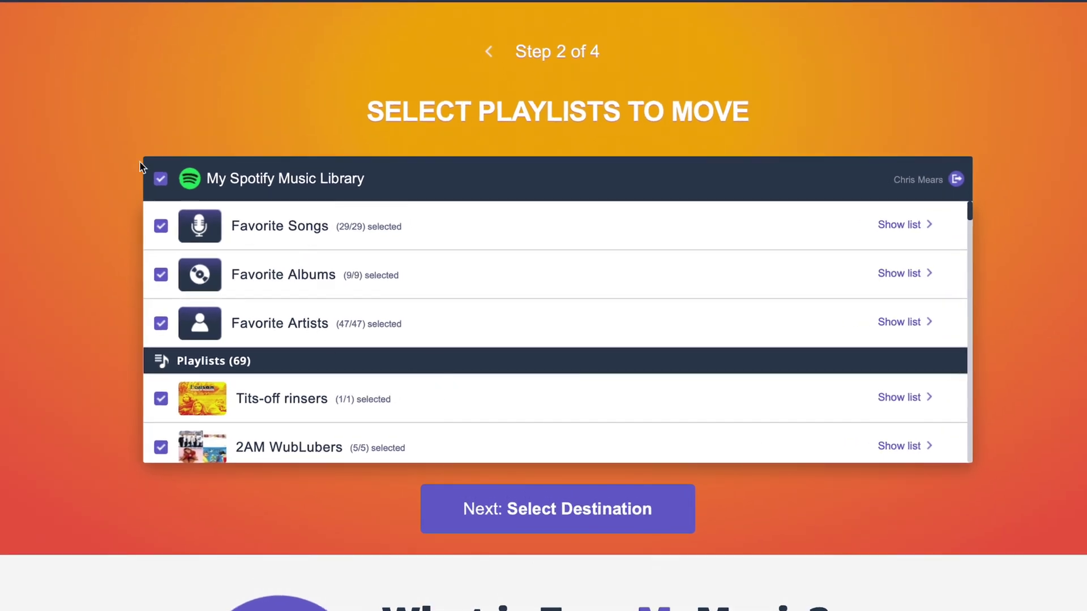
Select only the 2AM WubLubers playlist and choose TIDAL as the destination.
click(161, 179)
scroll(184, 376, down, 2)
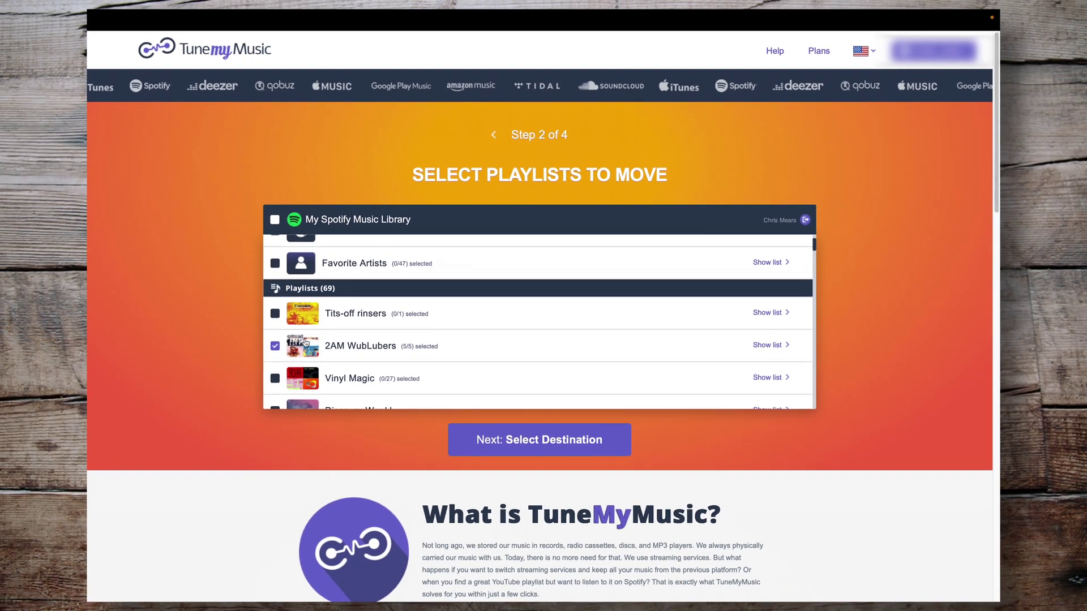
click(555, 454)
click(472, 325)
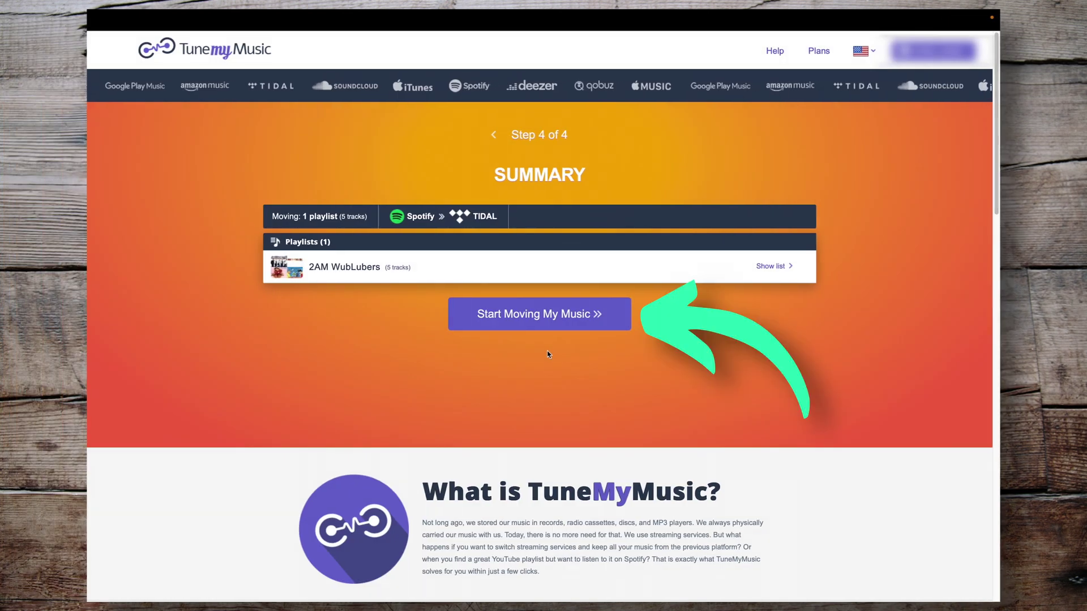
Move the 5 tracks of 2AM WubLubers to TIDAL and review the completed transfer.
click(522, 325)
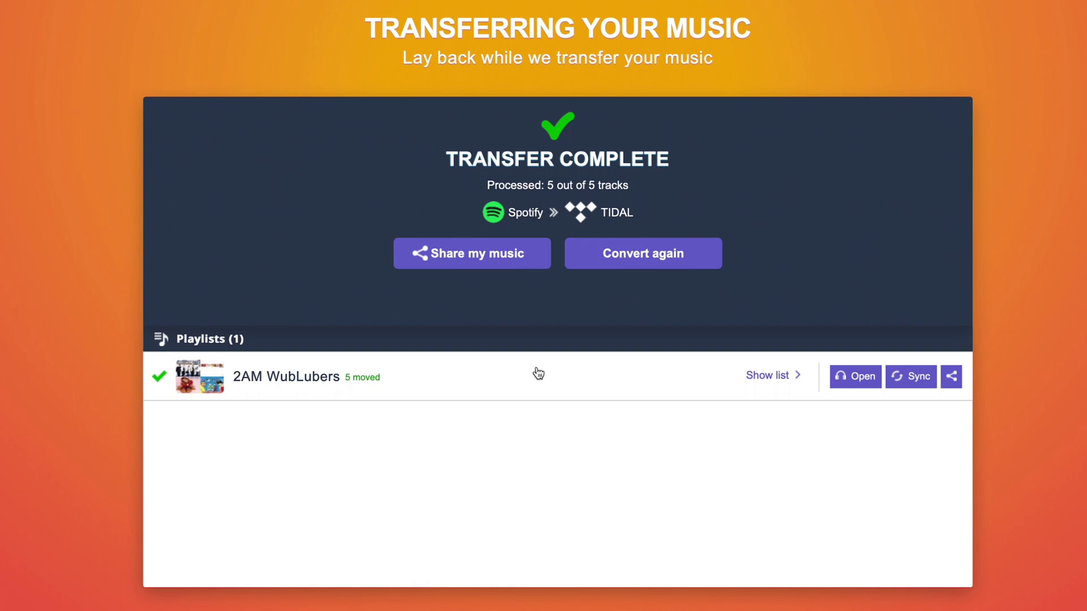
scroll(616, 416, down, 1)
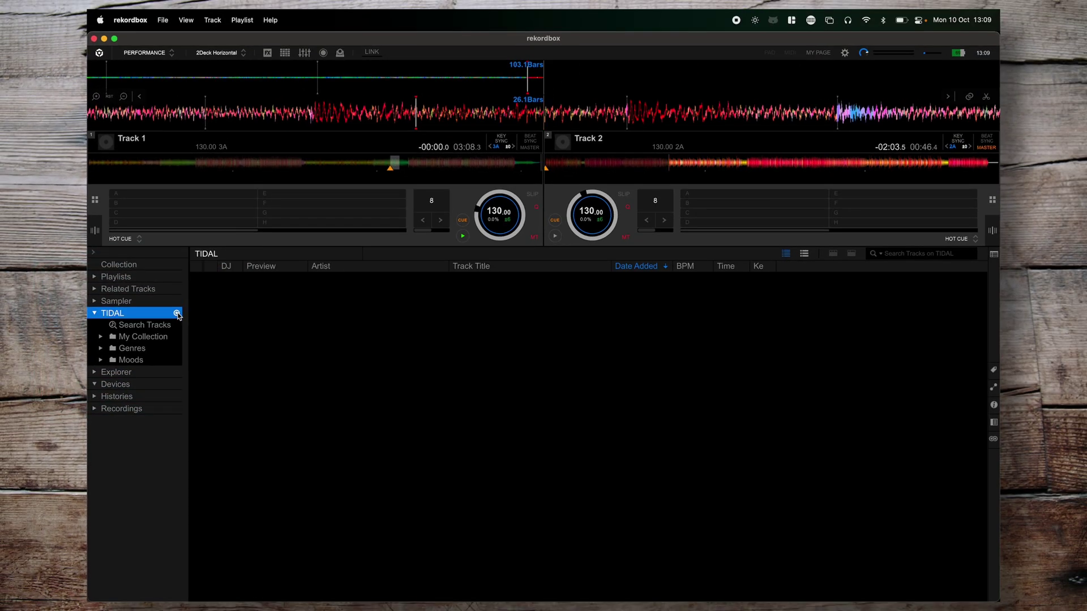
Open TIDAL > My Collection > Playlists > 2AM WubLubers and select the TC Tap Ho and Britney Spears tracks.
click(143, 282)
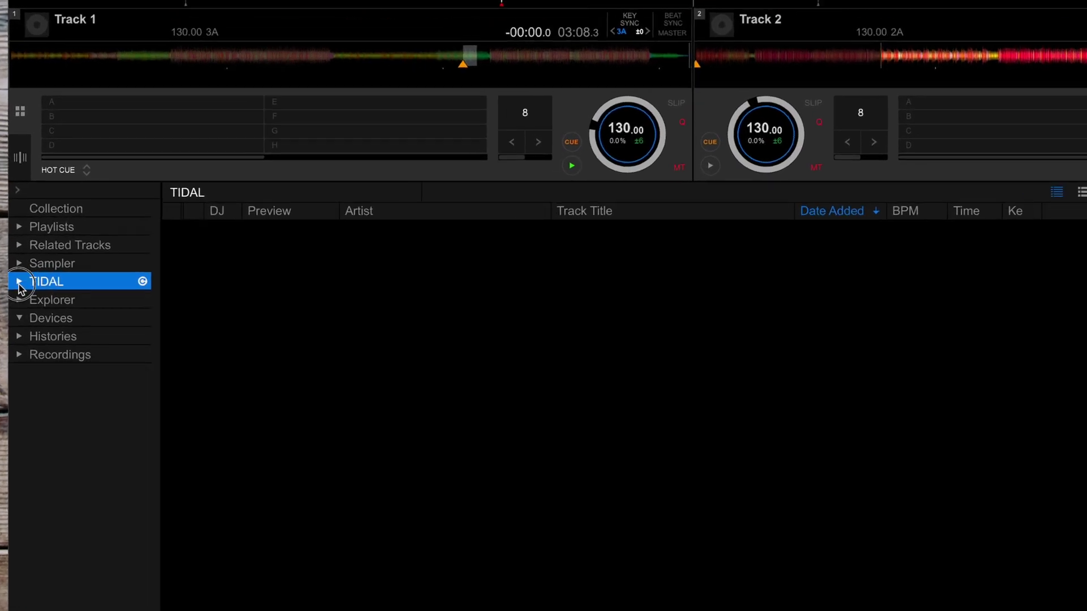
click(94, 314)
click(29, 319)
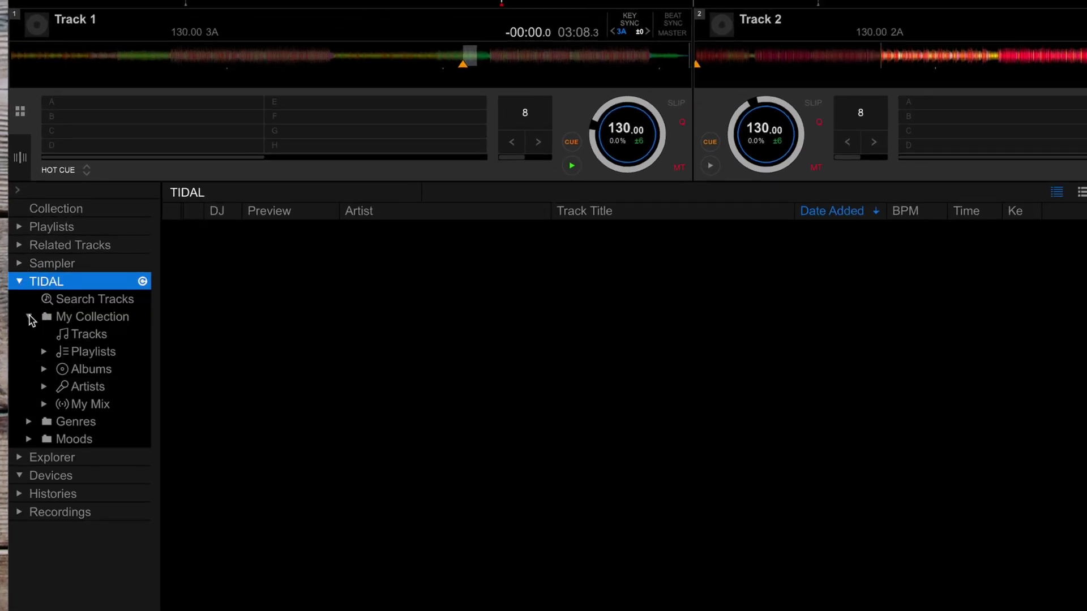
click(44, 353)
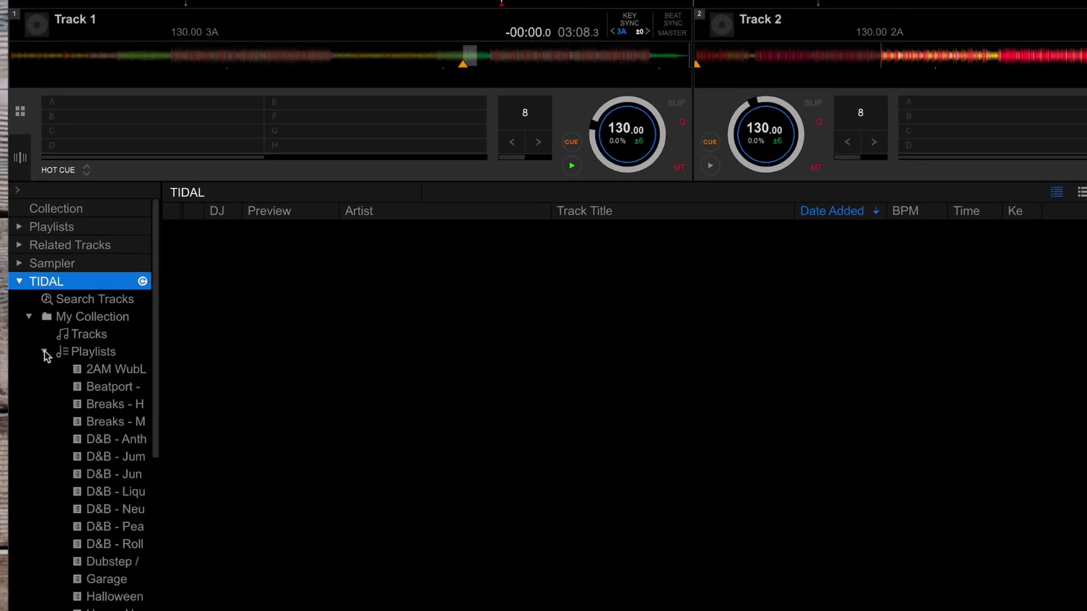
click(109, 370)
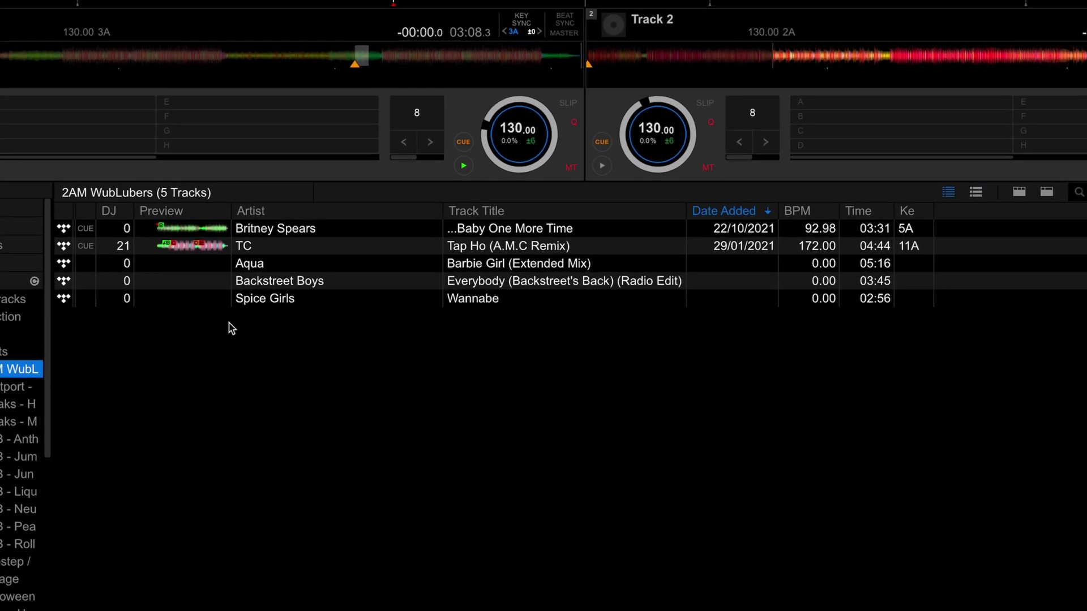
click(271, 246)
shift+click(280, 233)
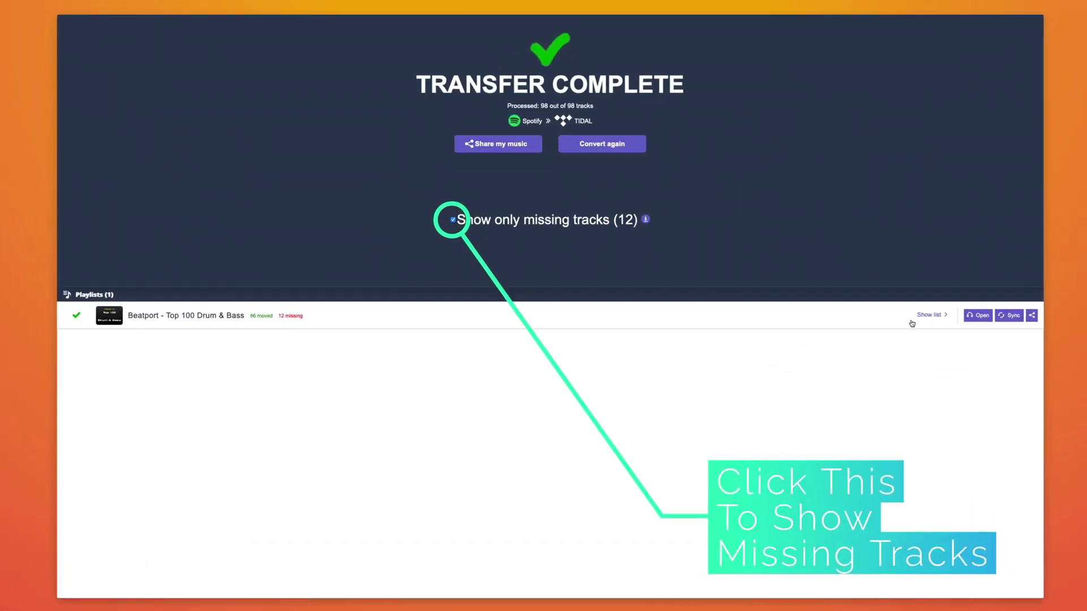
List the missing tracks of the Beatport - Top 100 Drum & Bass transfer.
click(931, 318)
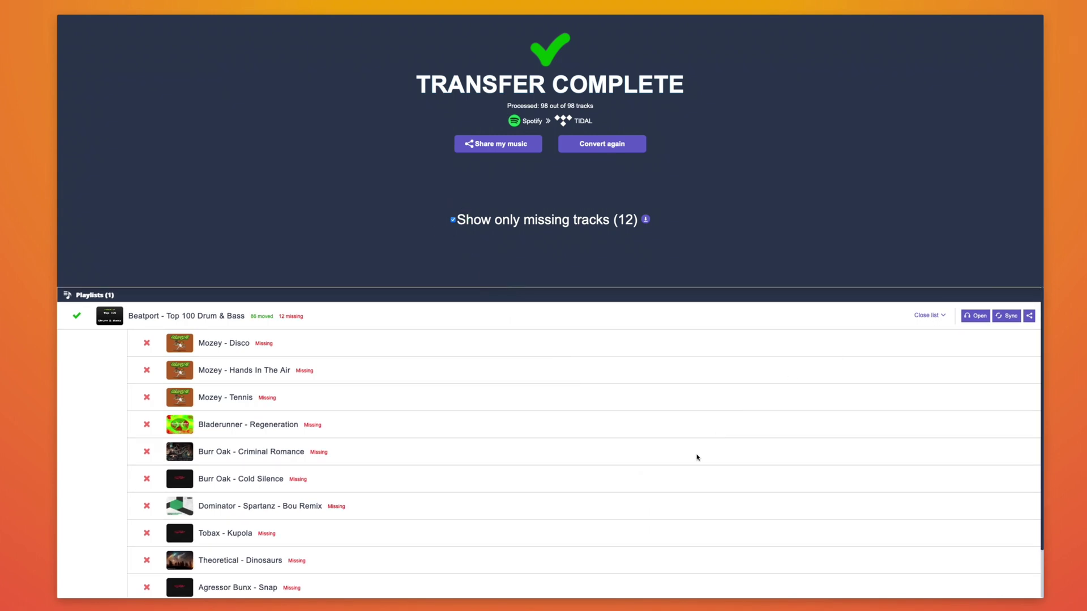
scroll(698, 458, down, 3)
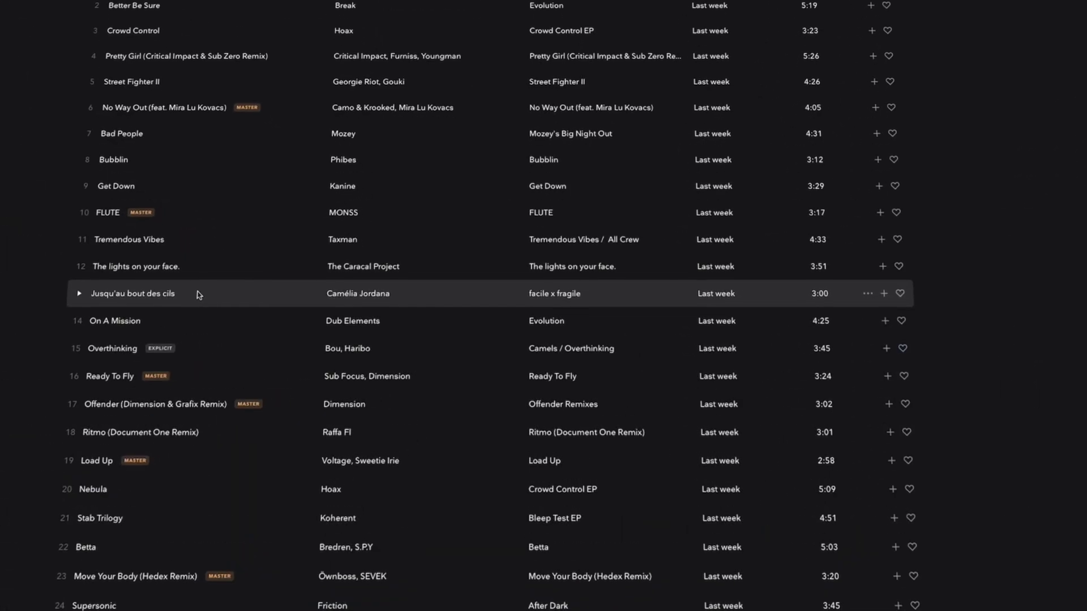
right_click(200, 299)
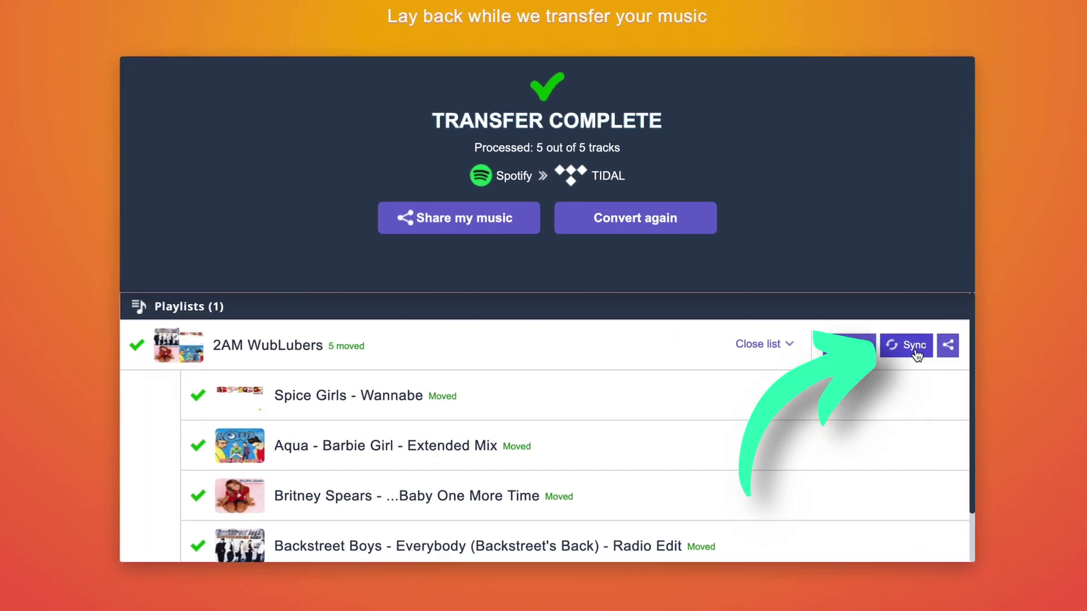
click(912, 347)
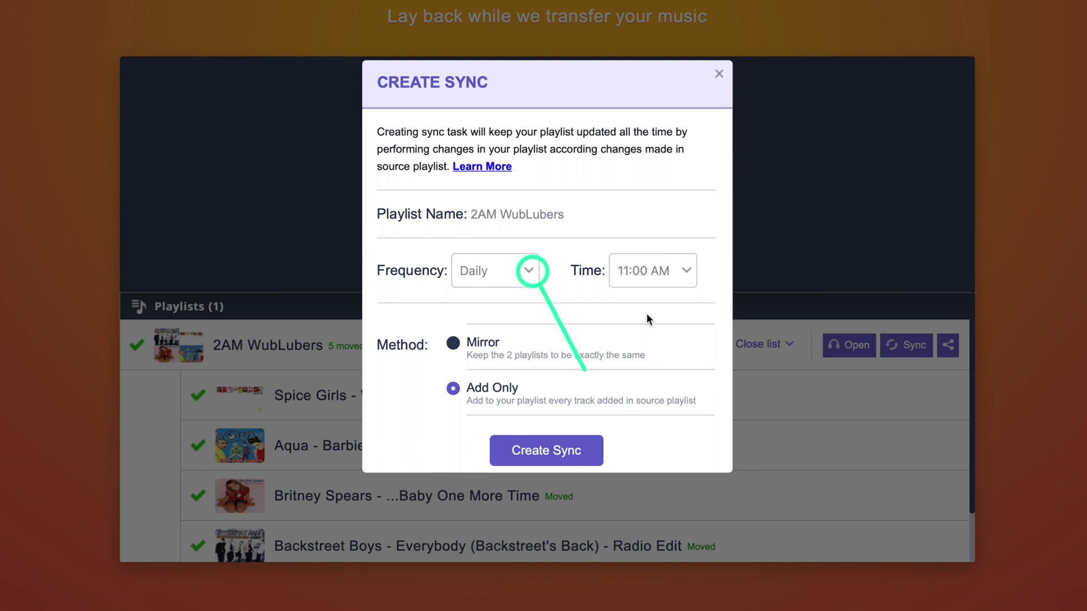
Create a Daily 11:00 PM Add Only sync for 2AM WubLubers, then drag Livin' la Vida Loca into it.
click(521, 271)
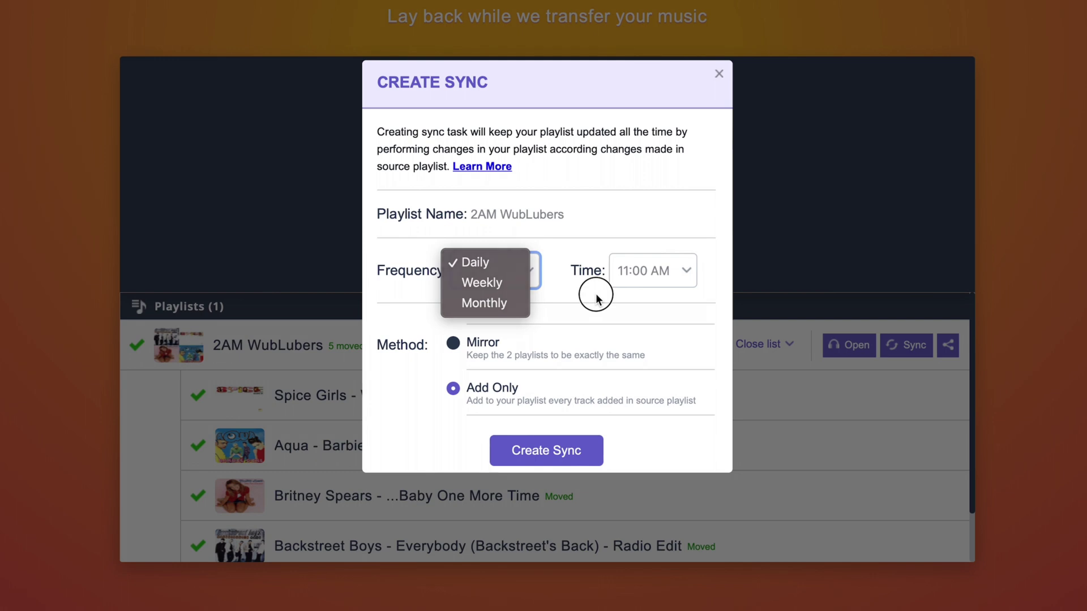
click(666, 274)
click(667, 274)
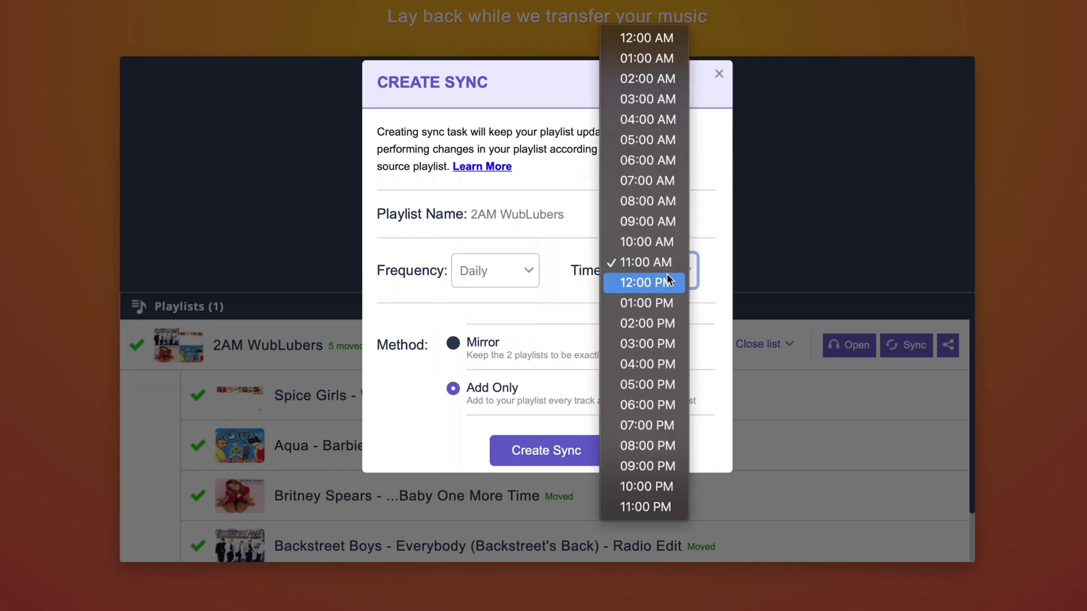
click(642, 507)
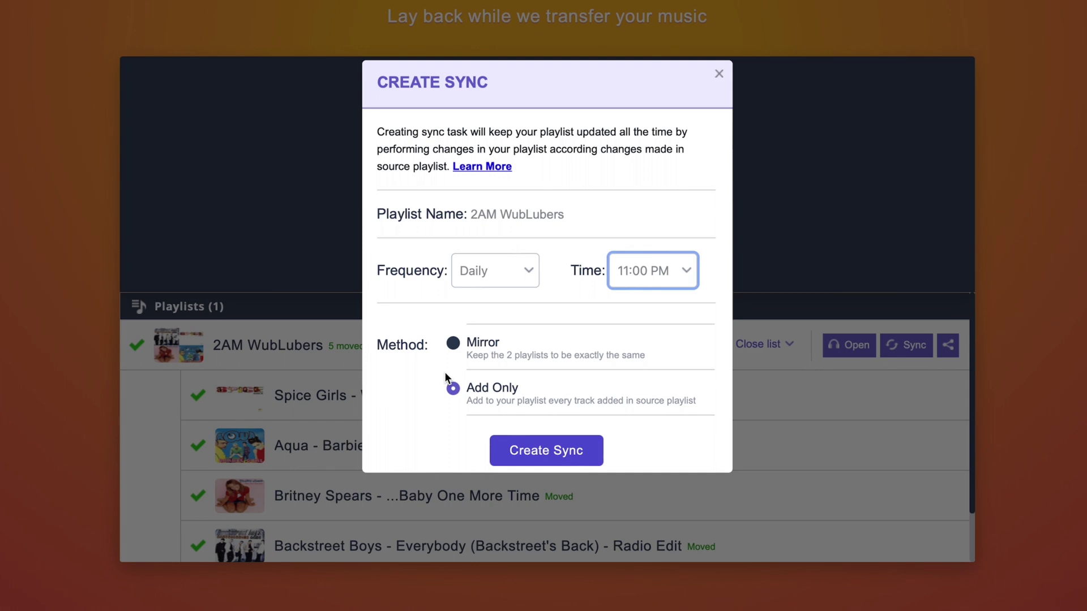
click(453, 345)
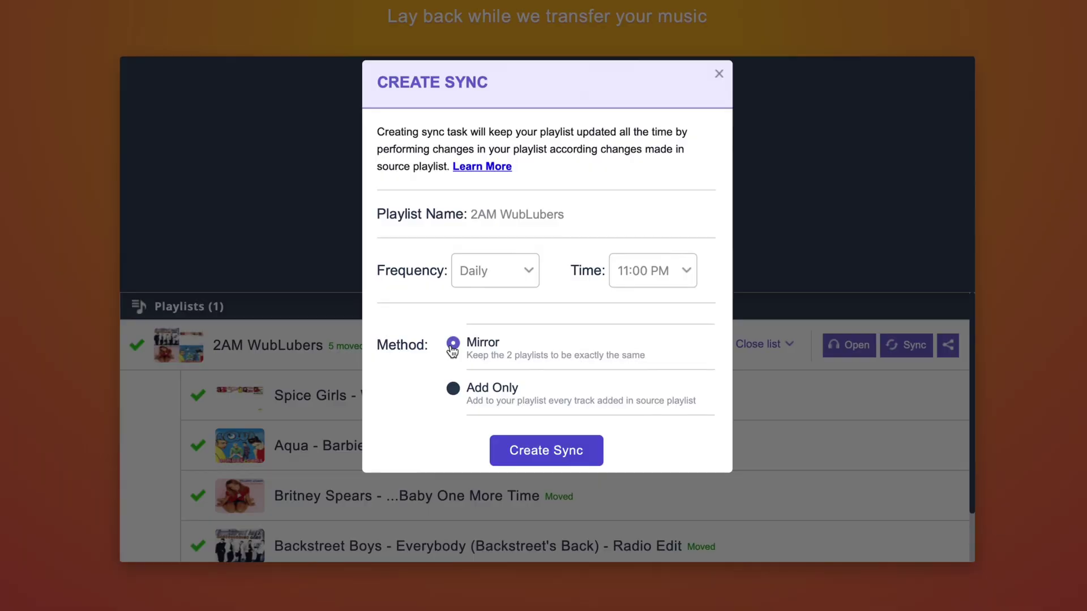
click(453, 388)
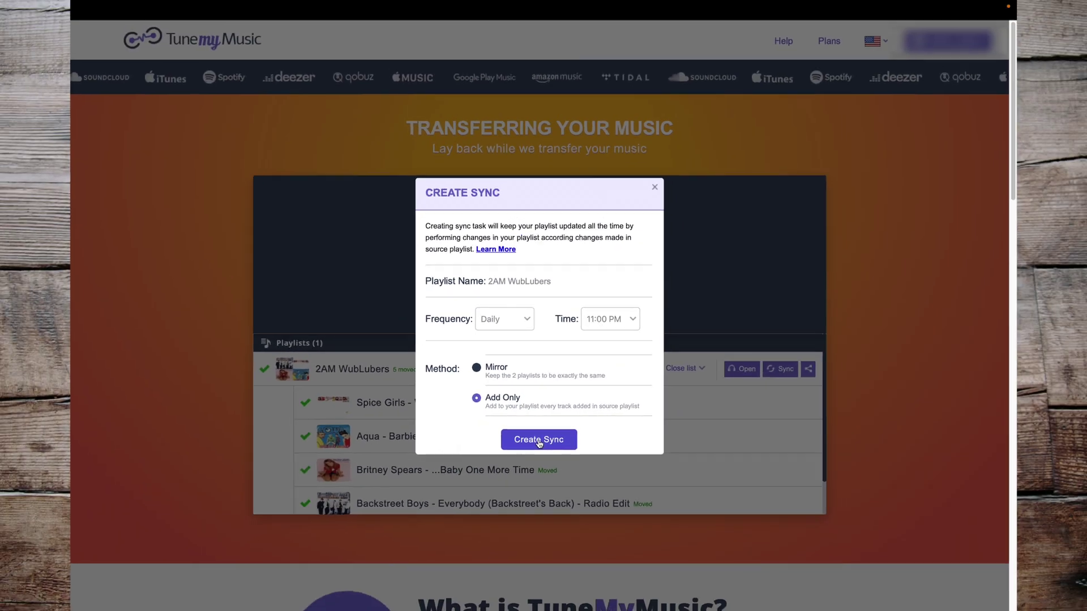
click(547, 453)
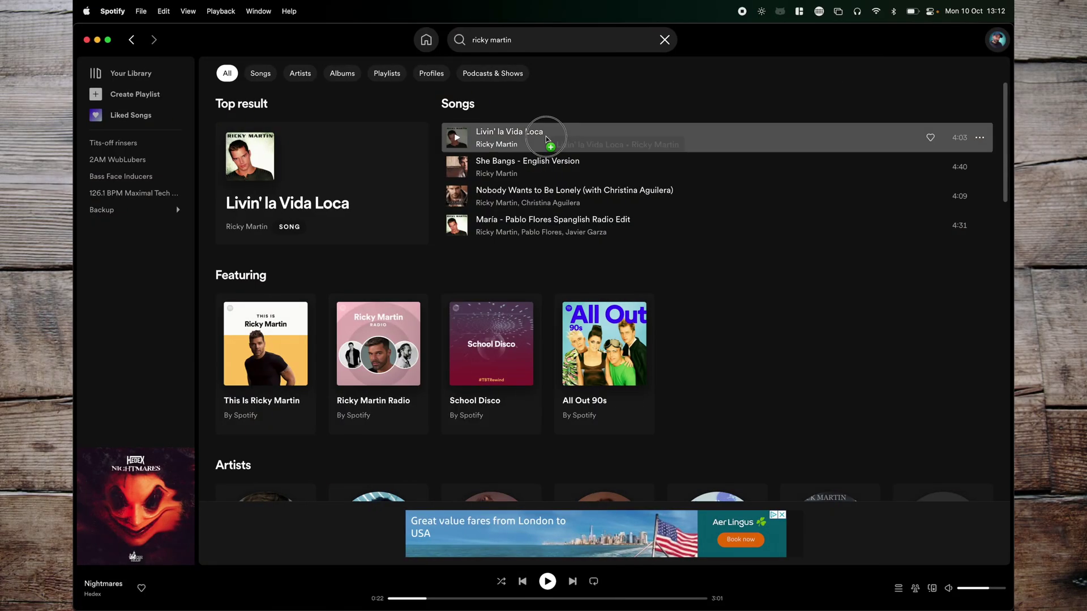
drag(543, 138, 150, 163)
drag(150, 162, 151, 161)
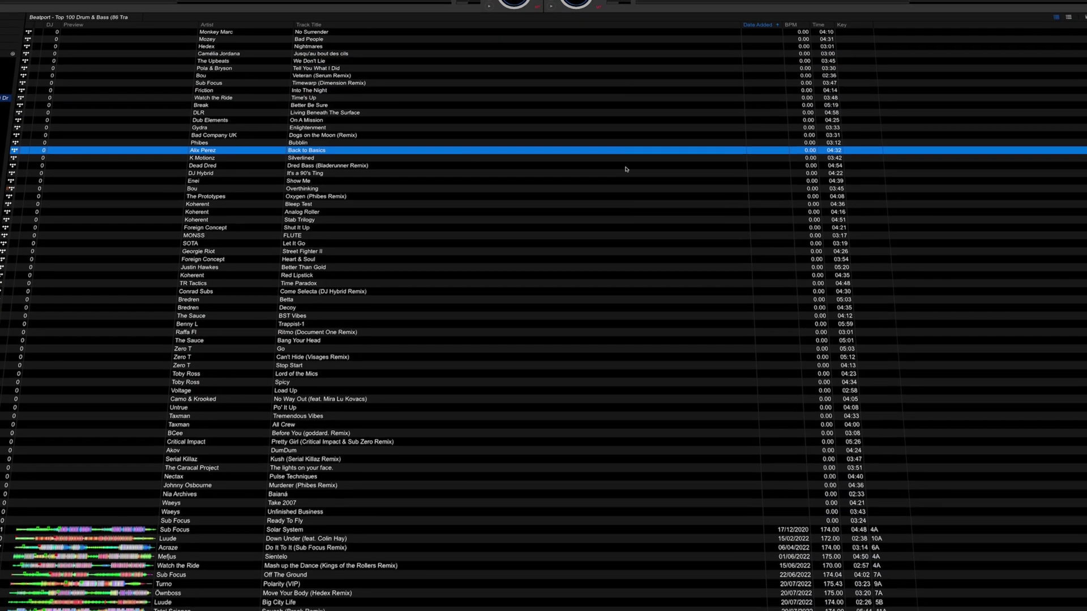